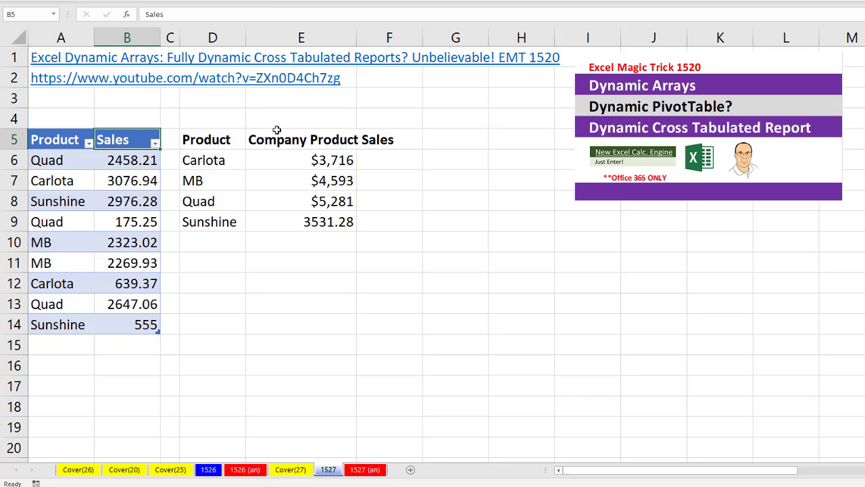
- Examine the formulas behind the Product list in D6 and the Company Product Sales column in E6
{"action": "left_click", "coordinate": [212, 162]}
{"action": "key", "text": "F2"}
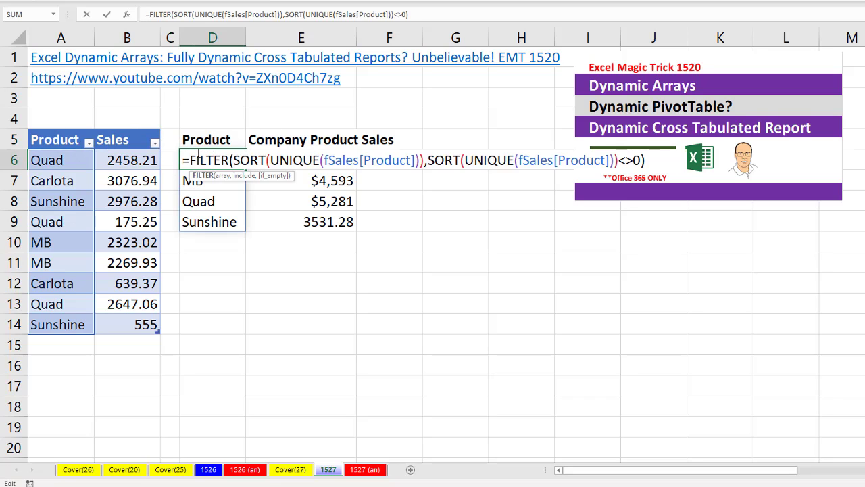
{"action": "key", "text": "Escape"}
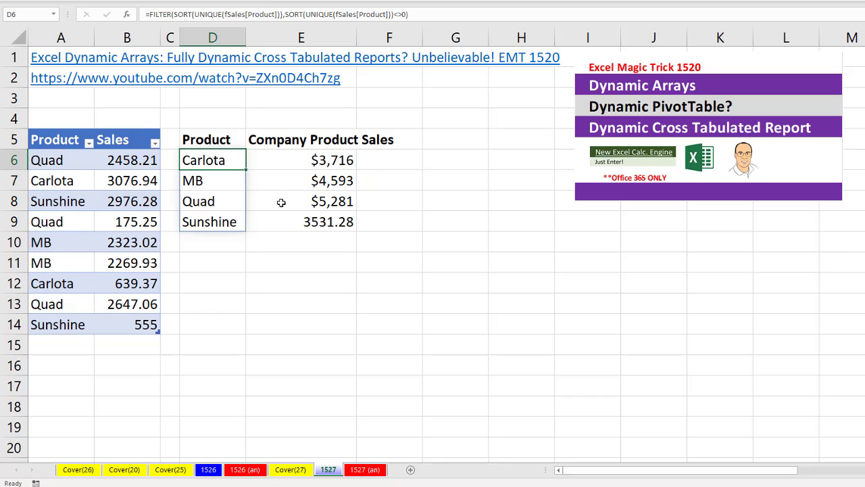
{"action": "left_click", "coordinate": [291, 164]}
{"action": "key", "text": "F2"}
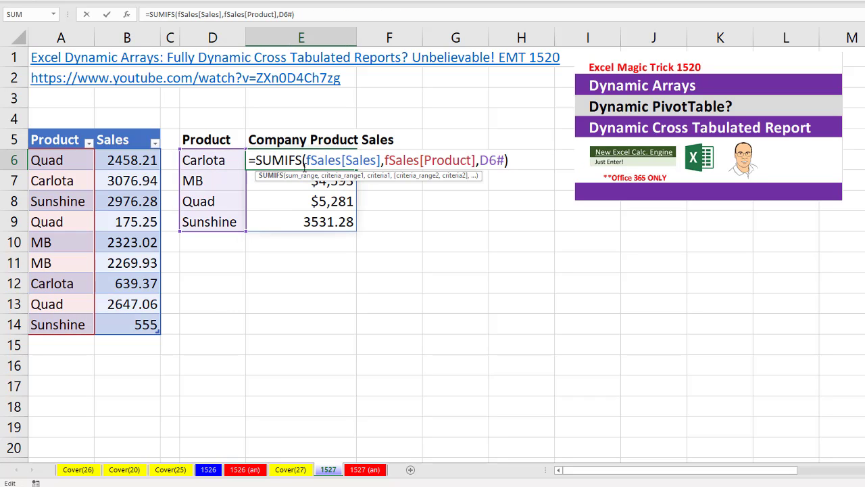
{"action": "key", "text": "Escape"}
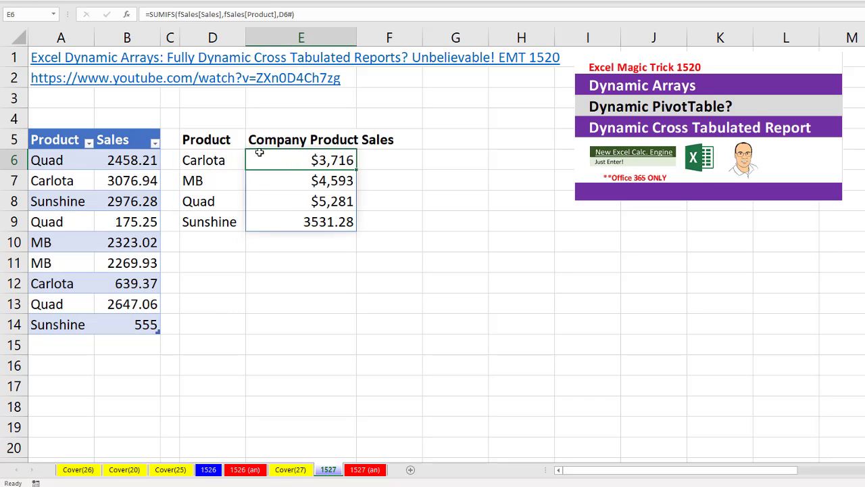
- Test the dynamic report by changing the product in A7 to ww, and undo the change
{"action": "left_click", "coordinate": [59, 181]}
{"action": "type", "text": "ww"}
{"action": "key", "text": "Return"}
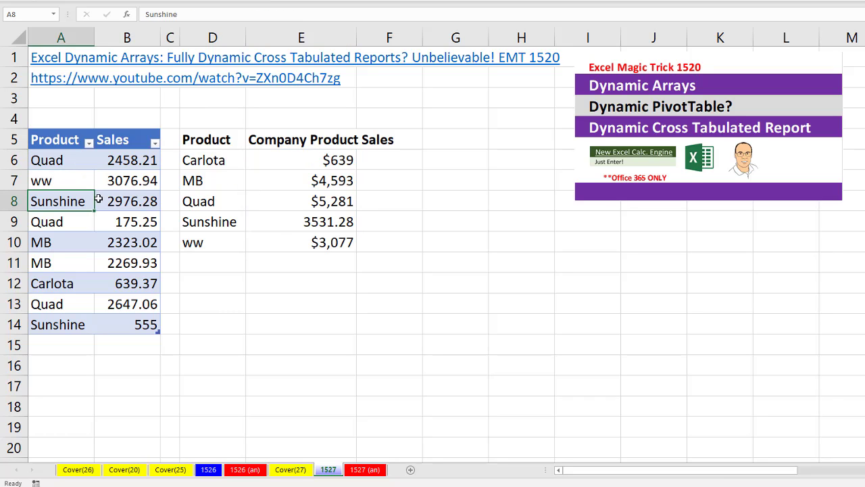
{"action": "key", "text": "ctrl+z"}
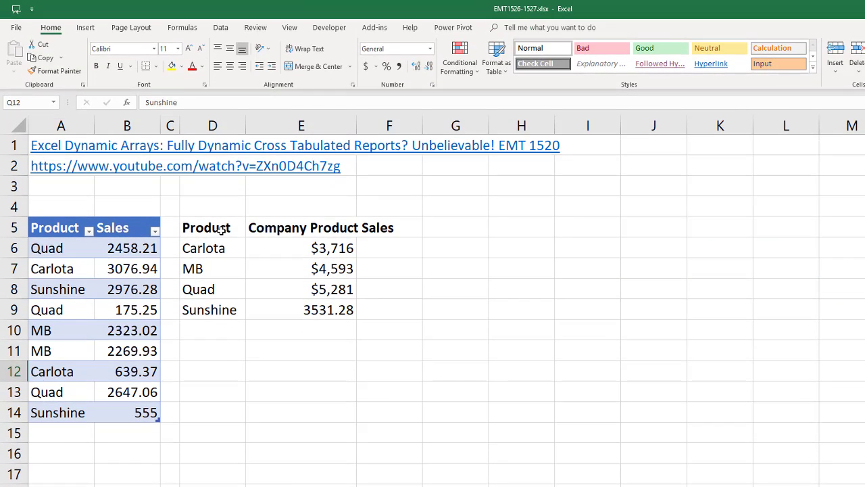
- Try inserting a column chart with only the first product cell D6 selected, and undo the insertion
{"action": "left_click", "coordinate": [221, 231]}
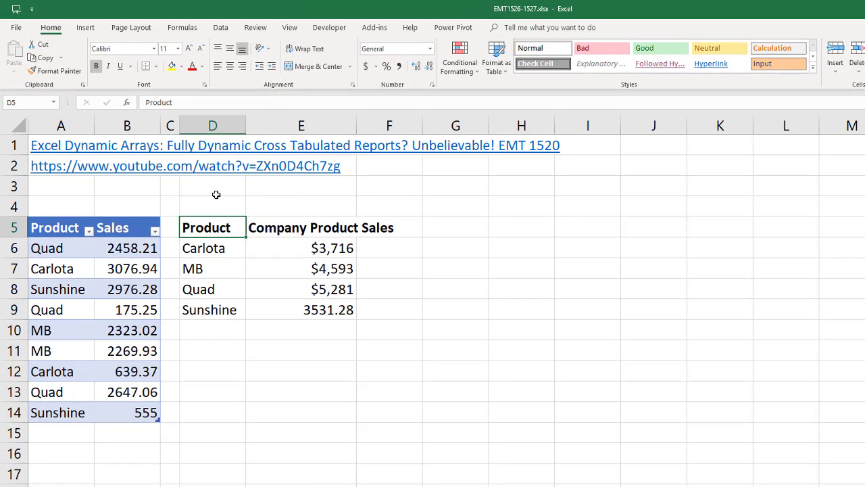
{"action": "left_click", "coordinate": [86, 27]}
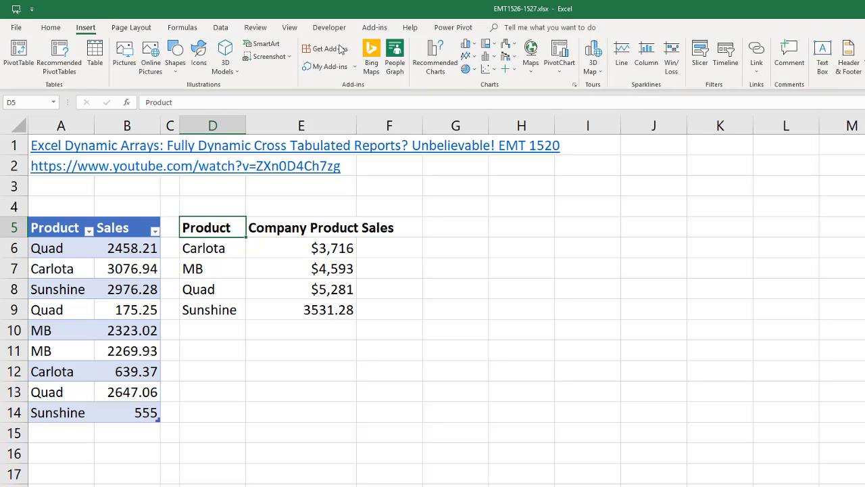
{"action": "left_click", "coordinate": [226, 250]}
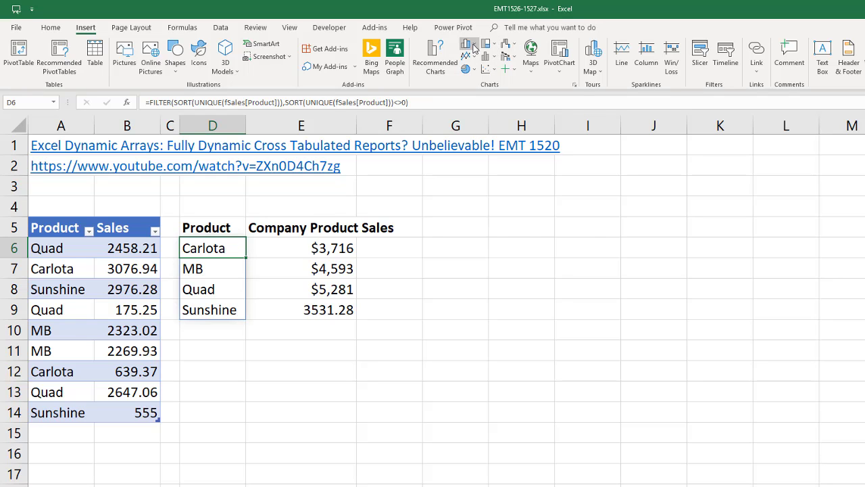
{"action": "left_click", "coordinate": [475, 47]}
{"action": "left_click", "coordinate": [476, 80]}
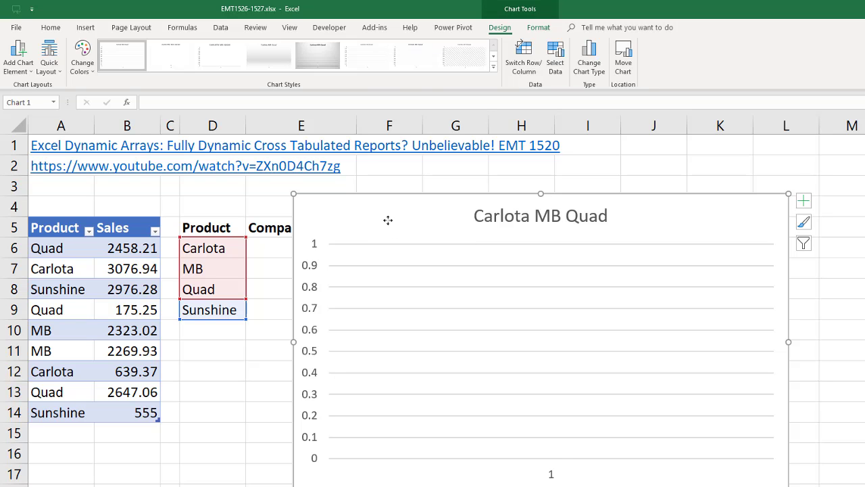
{"action": "key", "text": "ctrl+z"}
- Insert a clustered column chart of the Product and Company Product Sales report starting from D5, and shrink it to sit beside the report
{"action": "left_click", "coordinate": [211, 230]}
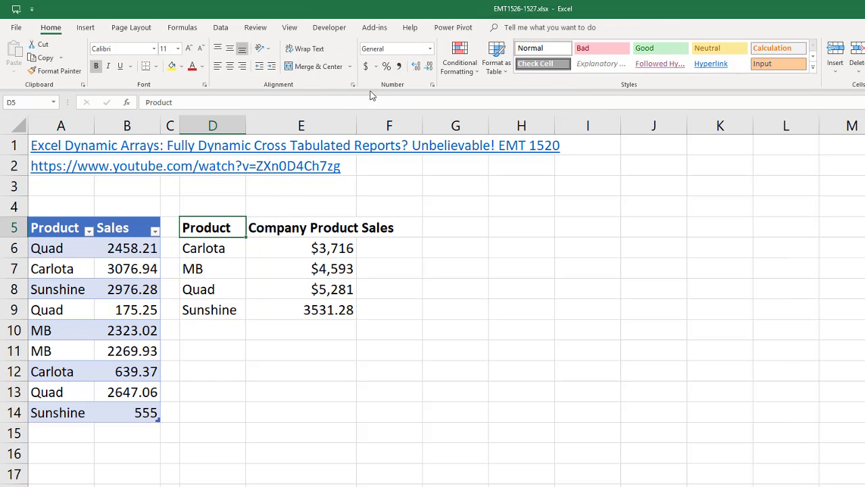
{"action": "scroll", "coordinate": [371, 64], "scroll_direction": "down", "scroll_amount": 1}
{"action": "left_click", "coordinate": [479, 49]}
{"action": "left_click", "coordinate": [473, 72]}
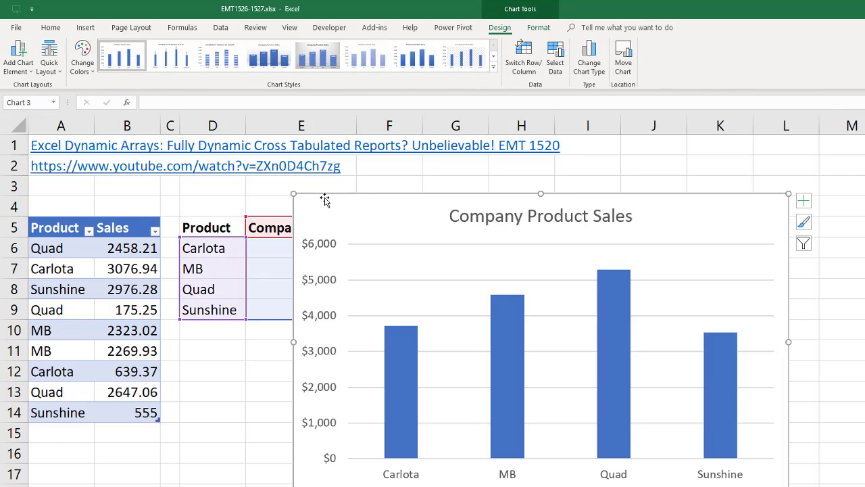
{"action": "left_click_drag", "start_coordinate": [295, 195], "coordinate": [490, 328]}
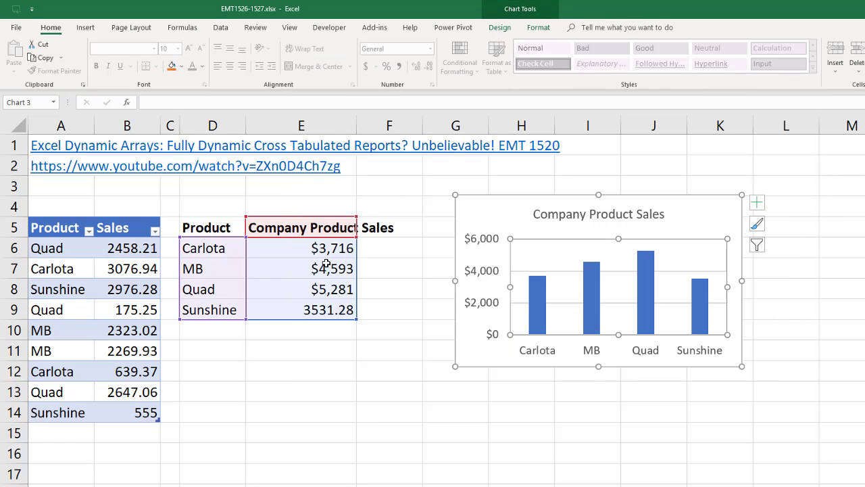
- Test the chart by changing the product in A7 to Aspen, and undo the change
{"action": "left_click", "coordinate": [64, 269]}
{"action": "type", "text": "Aspen"}
{"action": "key", "text": "Return"}
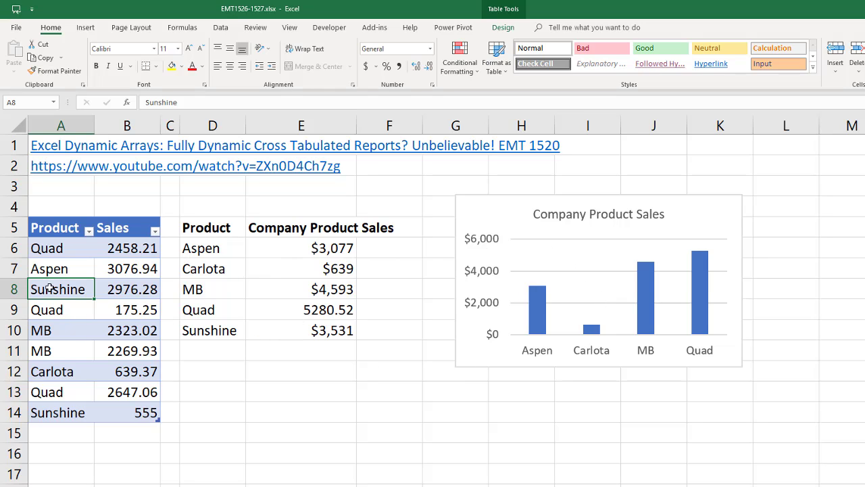
{"action": "key", "text": "ctrl+z"}
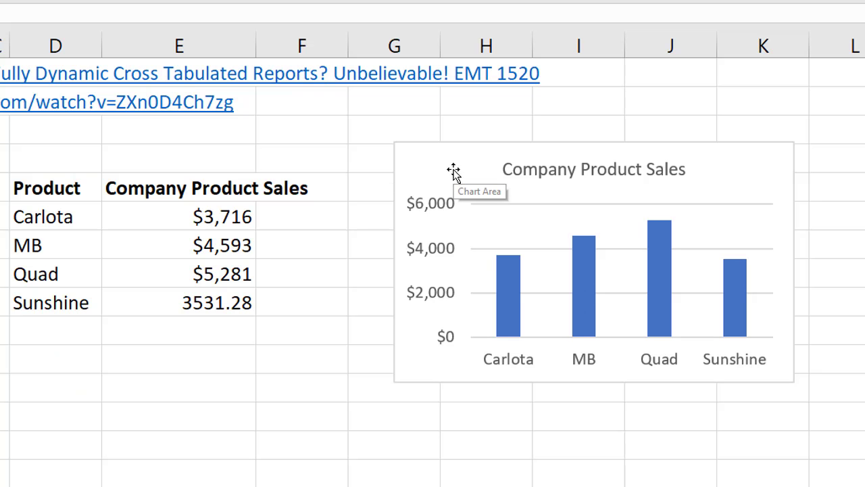
- Try to set the chart's Company Product Sales series values to ='1527'!$E$6#, and leave the data source dialogs
{"action": "left_click", "coordinate": [497, 214]}
{"action": "right_click", "coordinate": [453, 169]}
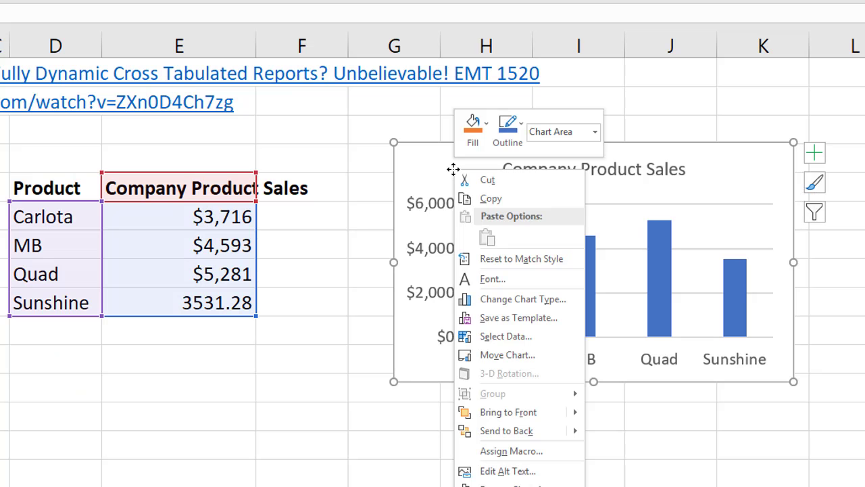
{"action": "left_click", "coordinate": [508, 341]}
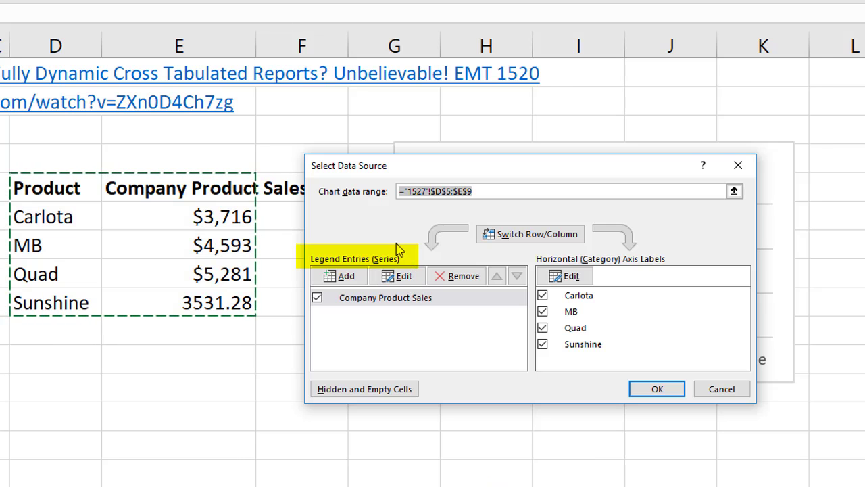
{"action": "left_click", "coordinate": [403, 278]}
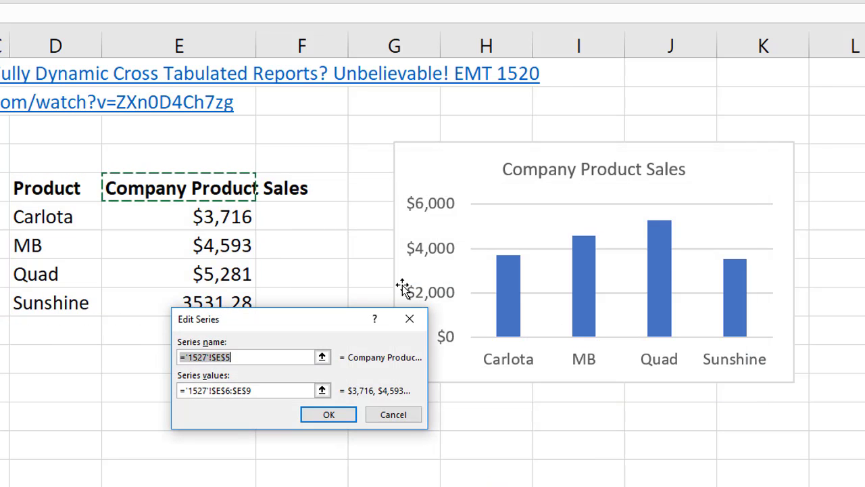
{"action": "left_click", "coordinate": [262, 393]}
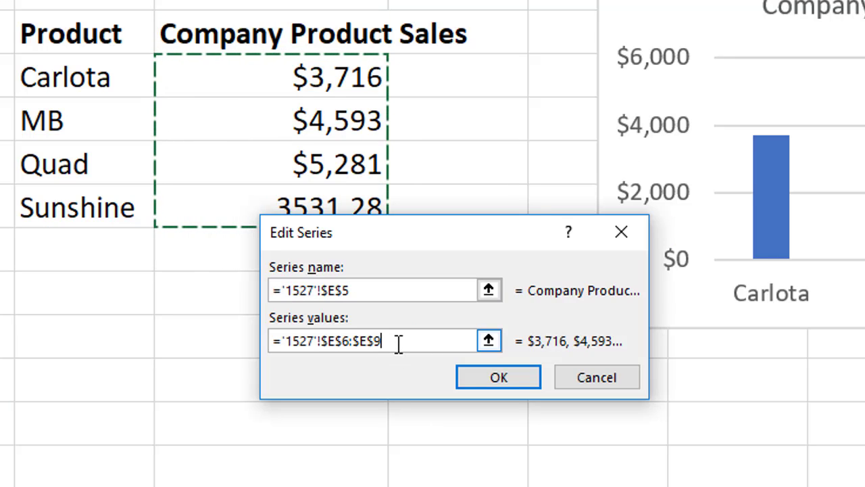
{"action": "key", "text": "BackSpace"}
{"action": "key", "text": "BackSpace"}
{"action": "key", "text": "BackSpace"}
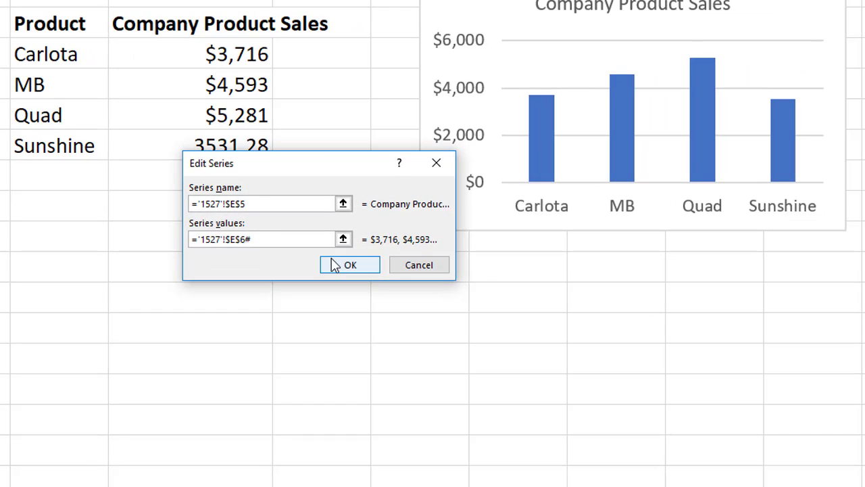
{"action": "left_click", "coordinate": [487, 378]}
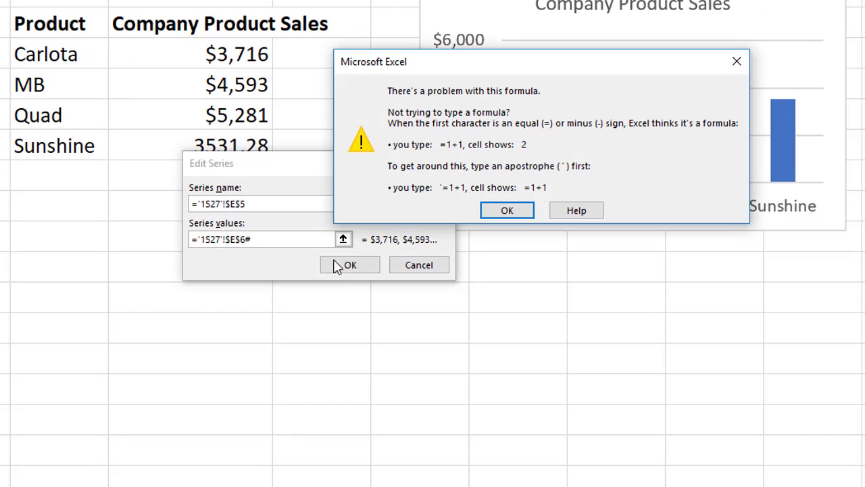
{"action": "left_click", "coordinate": [507, 210]}
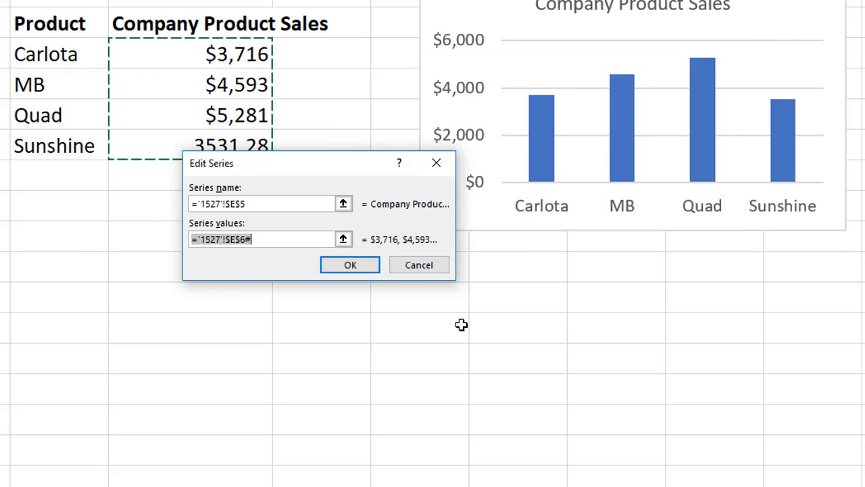
{"action": "key", "text": "Return"}
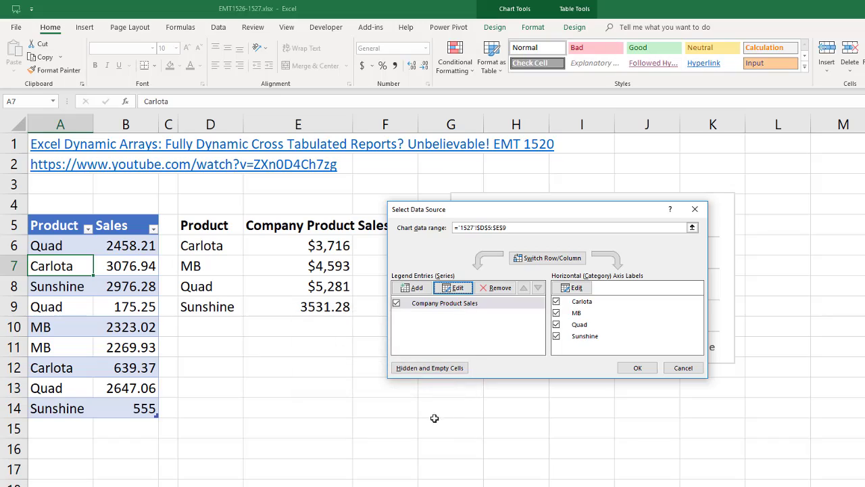
{"action": "key", "text": "Return"}
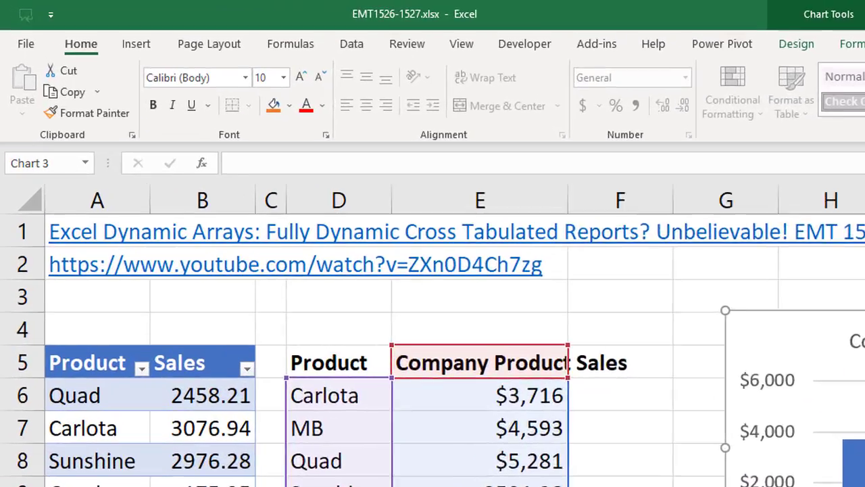
- Define a workbook-scoped name Sales that refers to ='1527'!$E$6#
{"action": "left_click", "coordinate": [298, 388]}
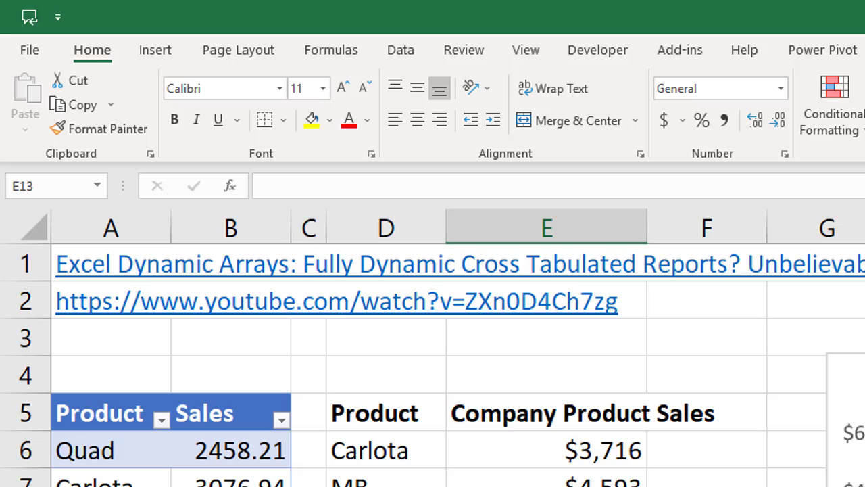
{"action": "left_click", "coordinate": [340, 51]}
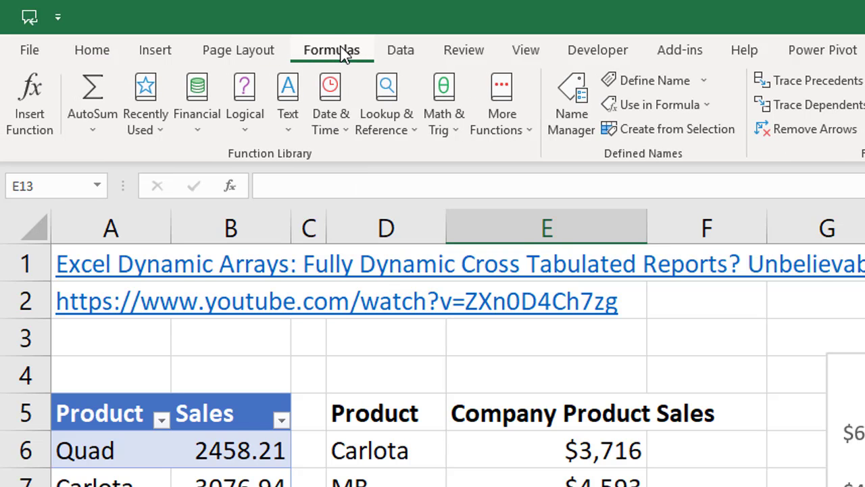
{"action": "left_click", "coordinate": [575, 120]}
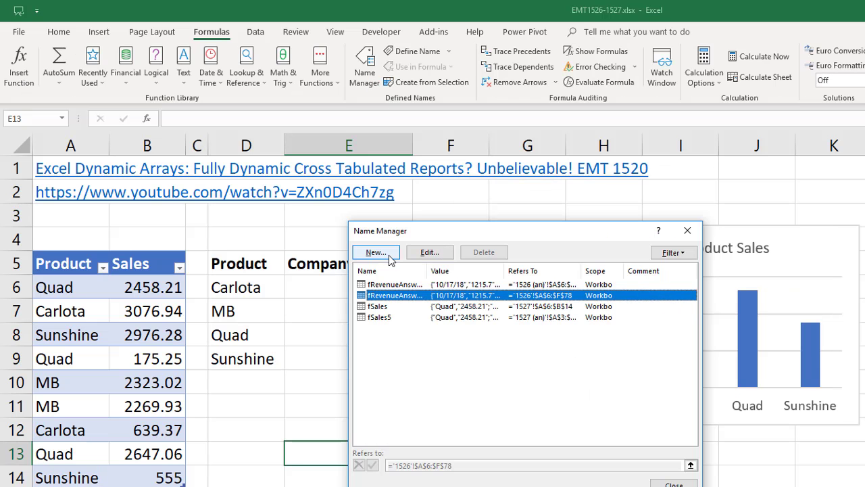
{"action": "left_click", "coordinate": [389, 257]}
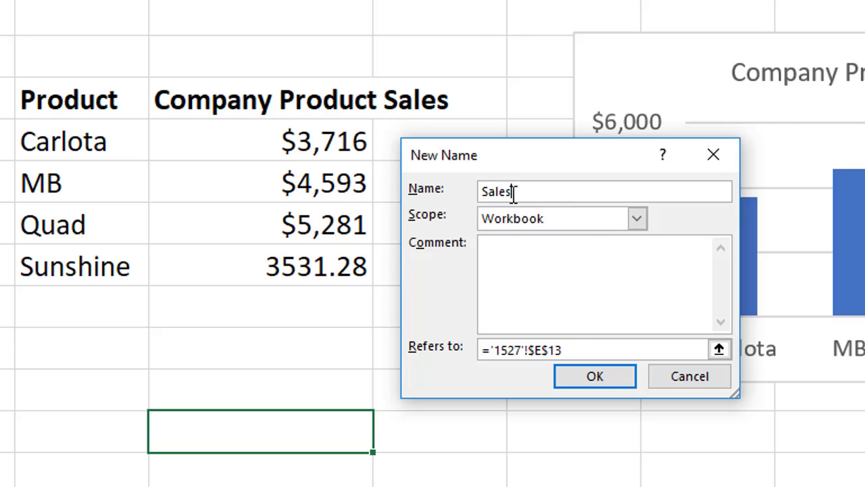
{"action": "left_click_drag", "start_coordinate": [553, 346], "coordinate": [459, 350]}
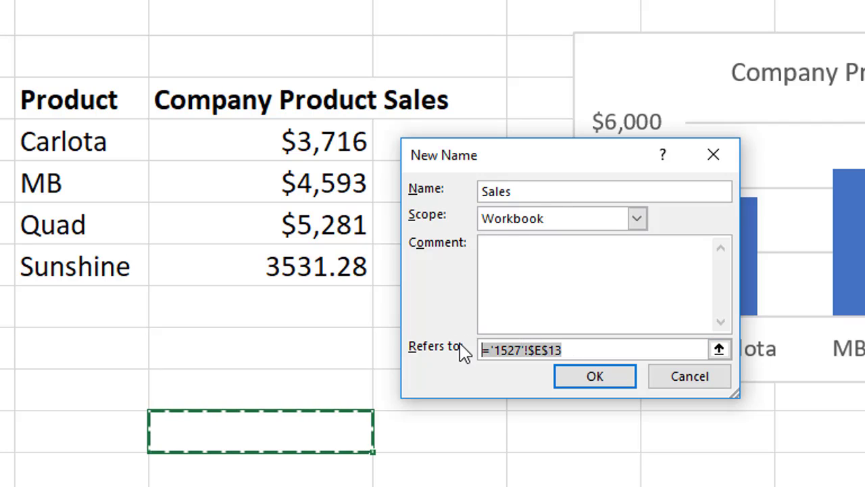
{"action": "key", "text": "BackSpace"}
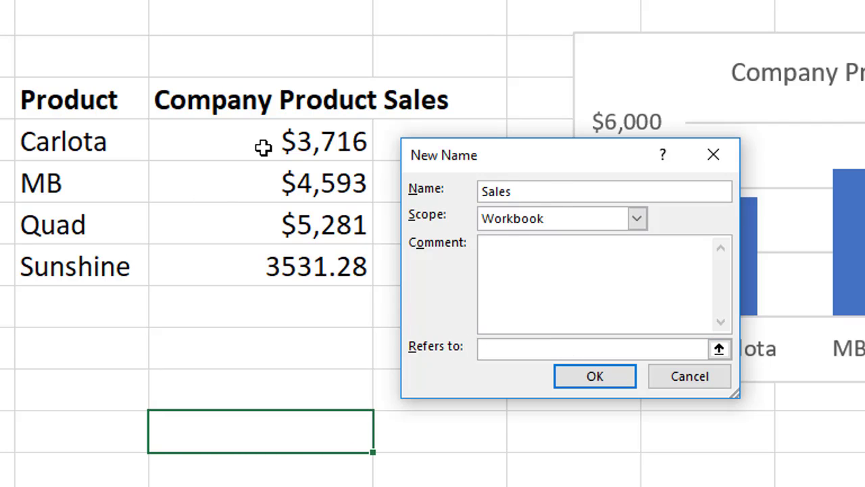
{"action": "left_click", "coordinate": [282, 140]}
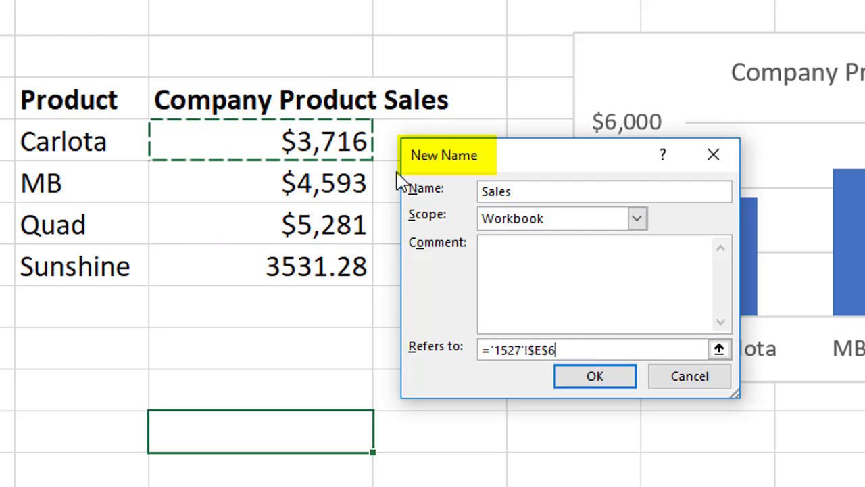
{"action": "type", "text": "#"}
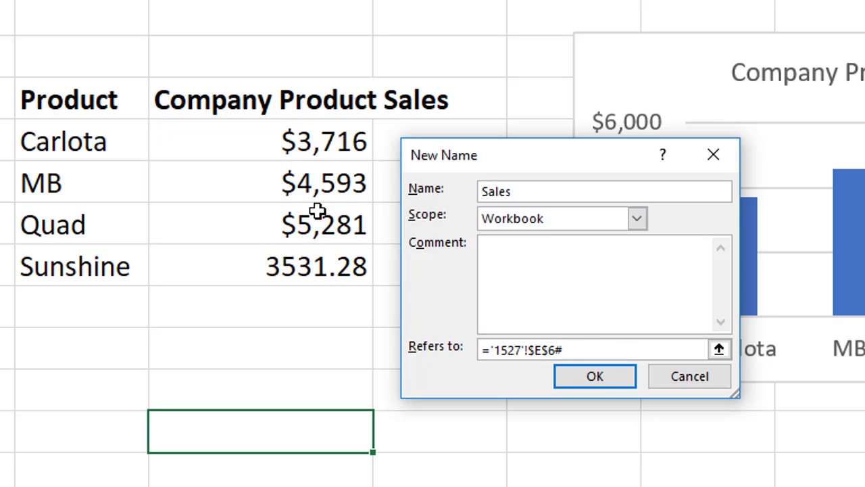
{"action": "left_click", "coordinate": [610, 378]}
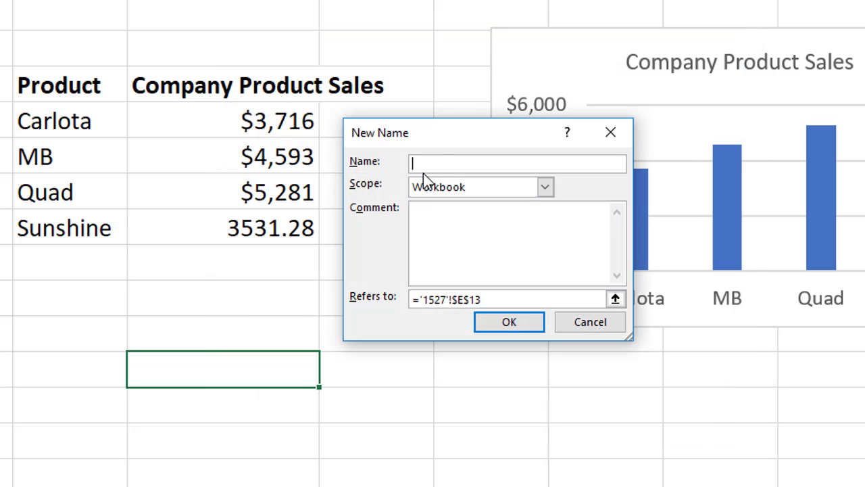
- Define a workbook-scoped name Product that refers to ='1527'!$D$6#, and close the Name Manager
{"action": "type", "text": "t"}
{"action": "left_click_drag", "start_coordinate": [502, 299], "coordinate": [408, 308]}
{"action": "key", "text": "BackSpace"}
{"action": "left_click", "coordinate": [88, 116]}
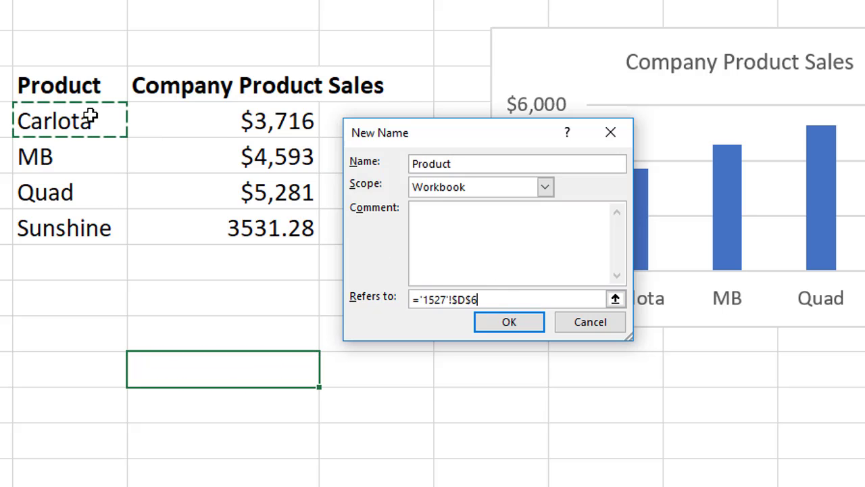
{"action": "type", "text": "#"}
{"action": "left_click", "coordinate": [519, 321]}
{"action": "left_click", "coordinate": [714, 421]}
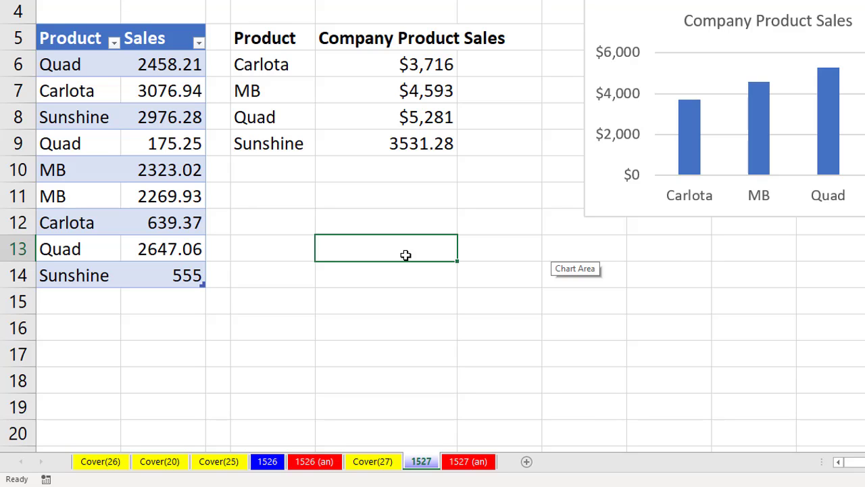
- Enter the formula =Product in cell E13, inserting the defined name from the list of names
{"action": "key", "text": "F3"}
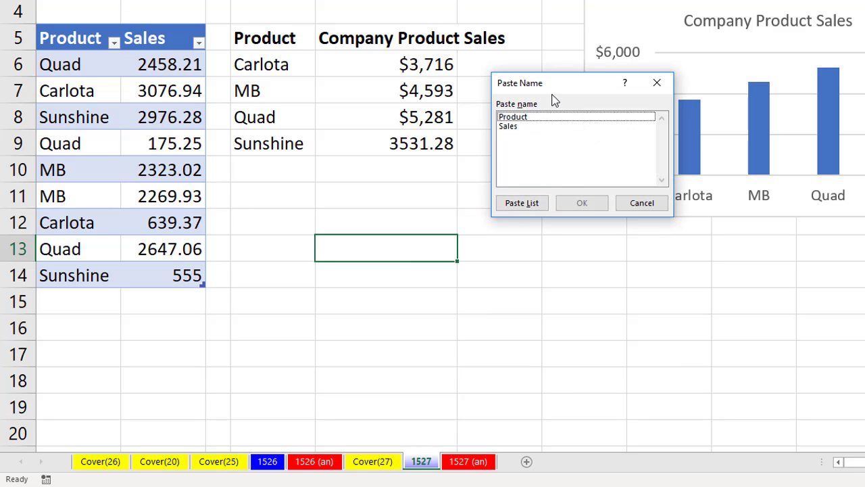
{"action": "double_click", "coordinate": [519, 119]}
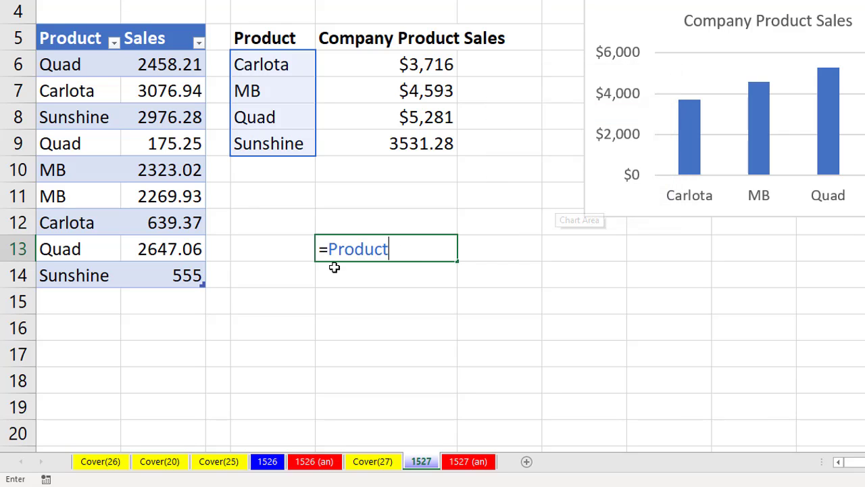
{"action": "key", "text": "Return"}
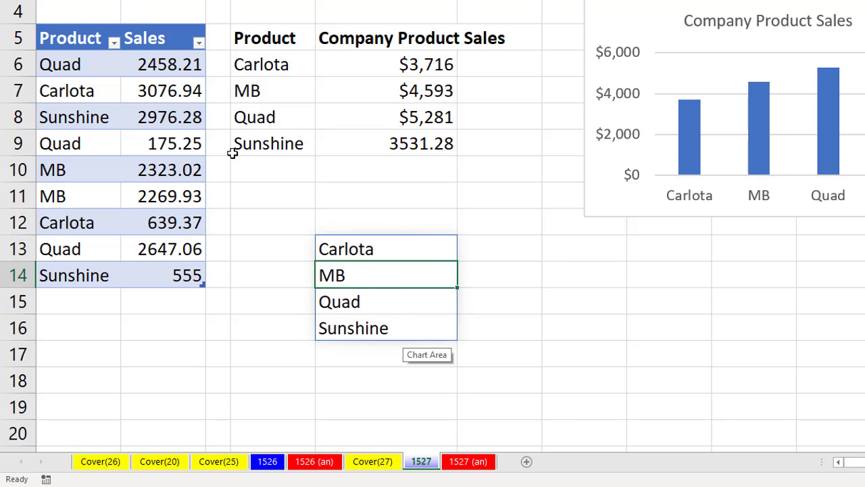
- Test the spilled results by changing the product in A7 to ww, and undo the change
{"action": "left_click", "coordinate": [69, 88]}
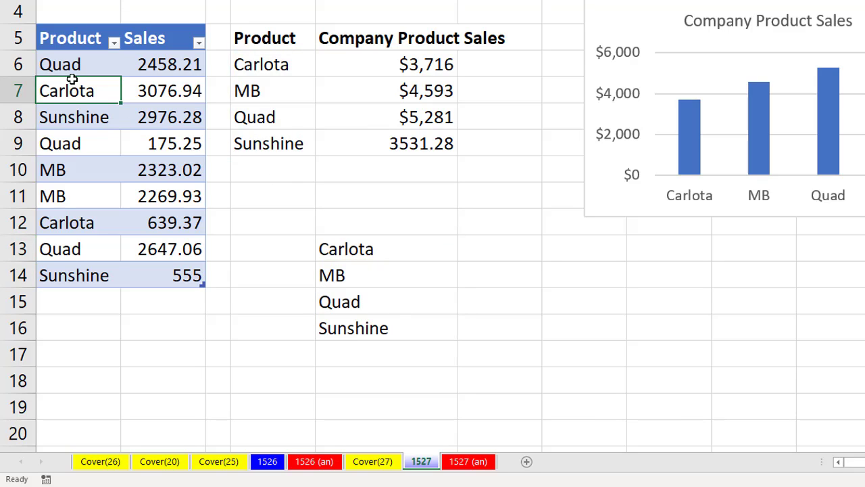
{"action": "type", "text": "ww"}
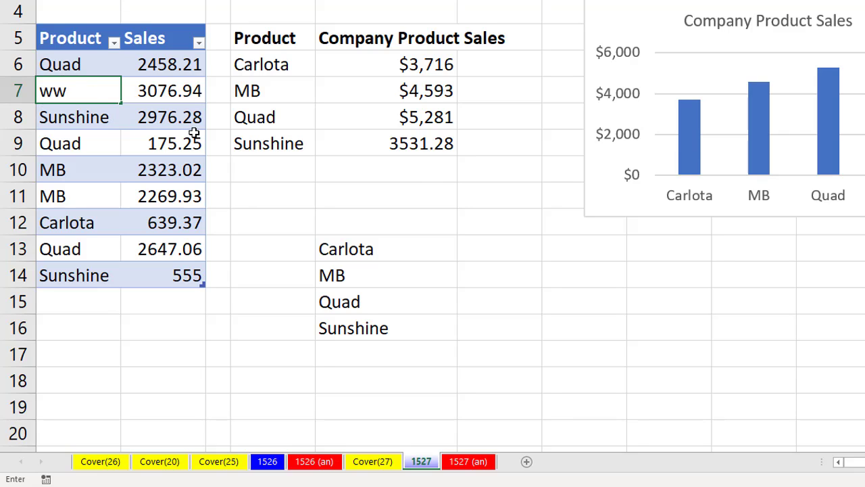
{"action": "key", "text": "Return"}
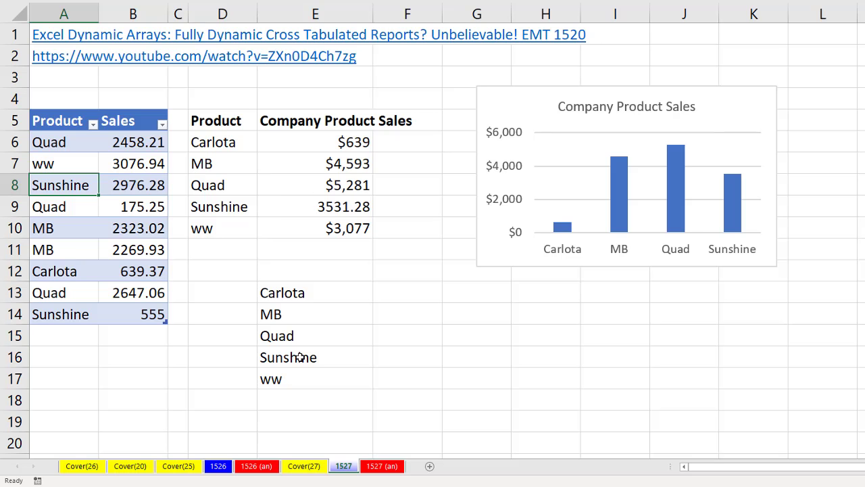
{"action": "key", "text": "ctrl+z"}
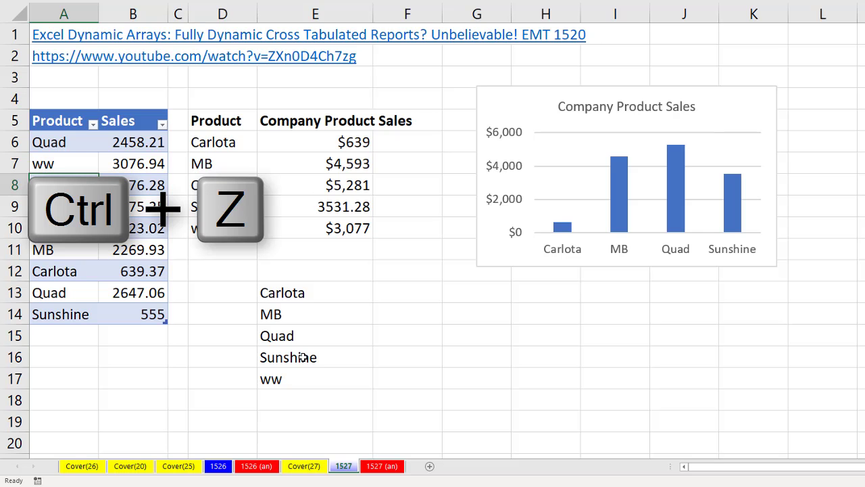
- Set the chart's Company Product Sales series values to ='1527'!Sales, and reopen the series to check its stored reference
{"action": "right_click", "coordinate": [508, 109]}
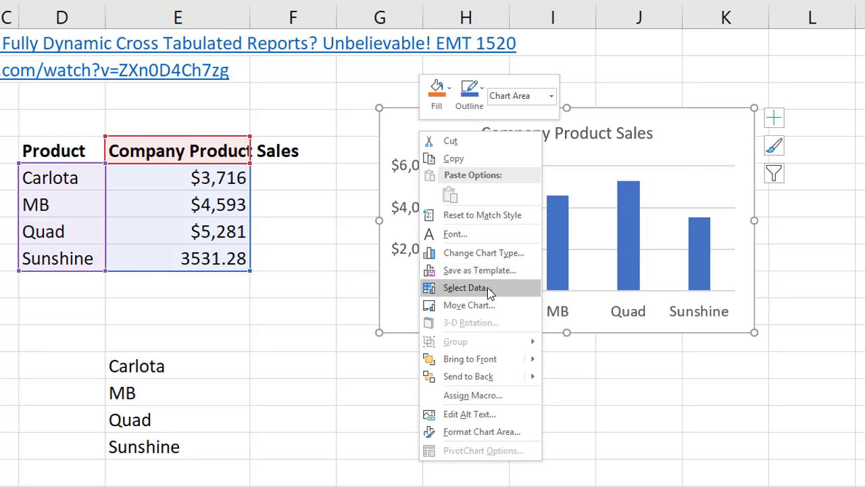
{"action": "left_click", "coordinate": [487, 289]}
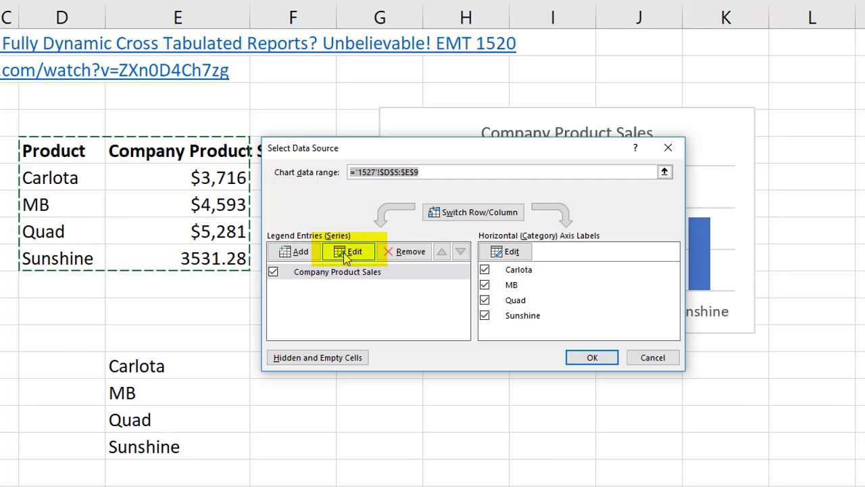
{"action": "left_click", "coordinate": [364, 259]}
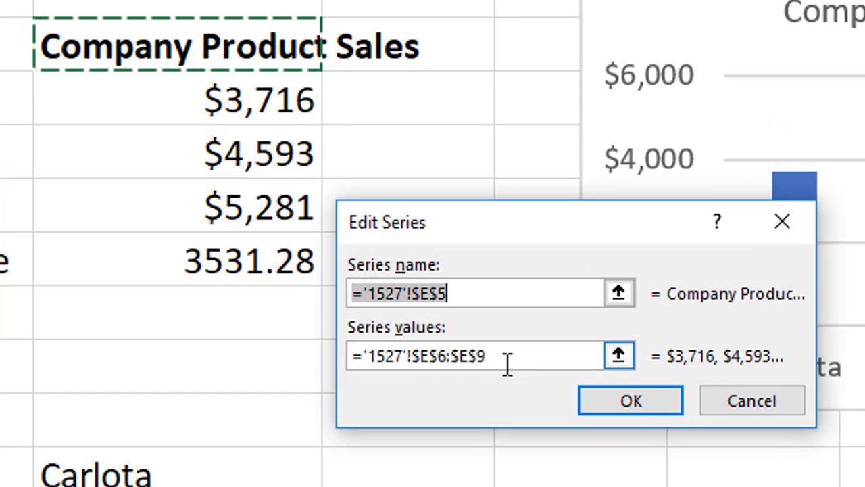
{"action": "left_click", "coordinate": [505, 364]}
{"action": "key", "text": "BackSpace"}
{"action": "key", "text": "BackSpace"}
{"action": "key", "text": "BackSpace"}
{"action": "key", "text": "BackSpace"}
{"action": "key", "text": "BackSpace"}
{"action": "key", "text": "BackSpace"}
{"action": "key", "text": "BackSpace"}
{"action": "key", "text": "BackSpace"}
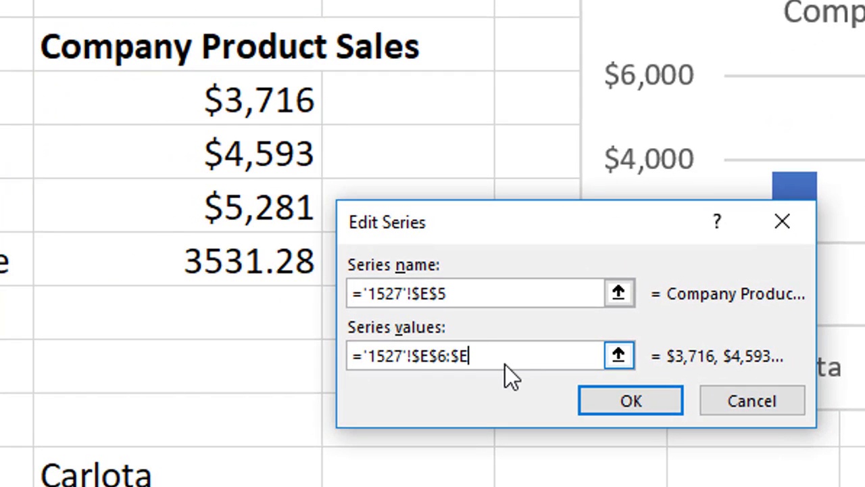
{"action": "key", "text": "BackSpace"}
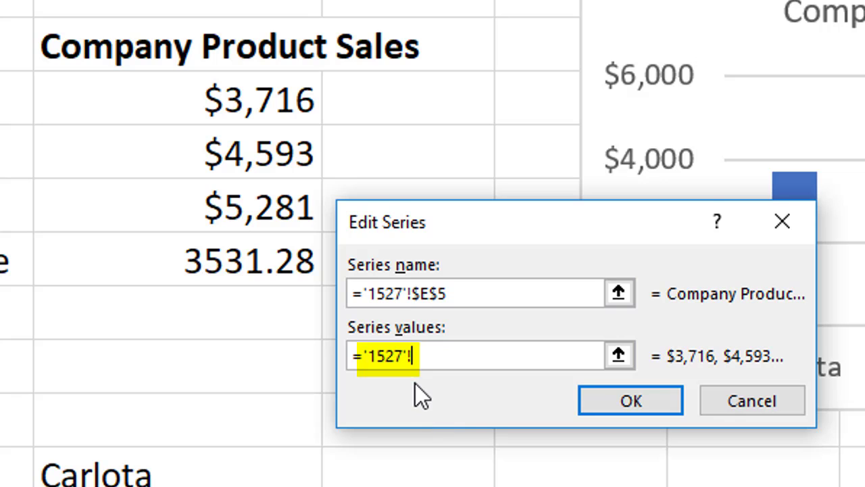
{"action": "key", "text": "F3"}
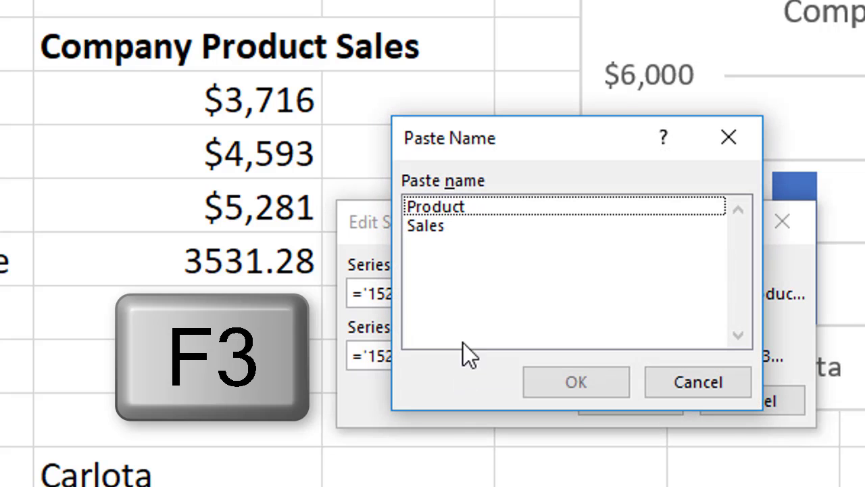
{"action": "double_click", "coordinate": [435, 225]}
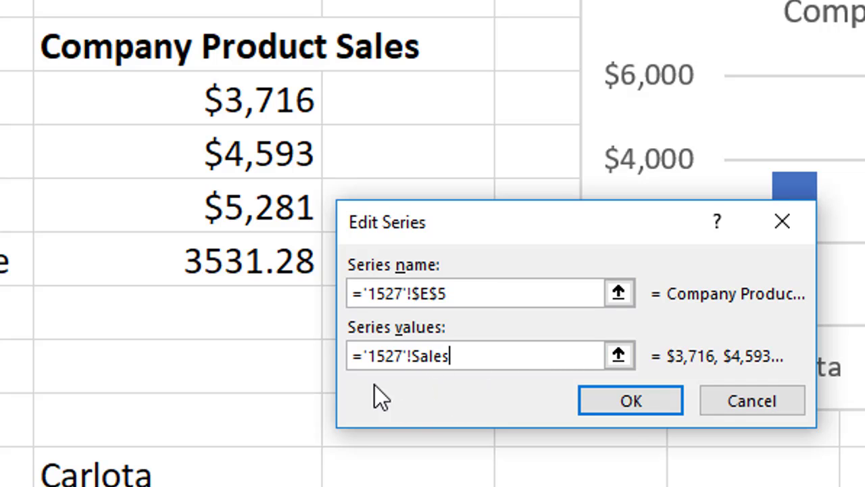
{"action": "left_click", "coordinate": [621, 404]}
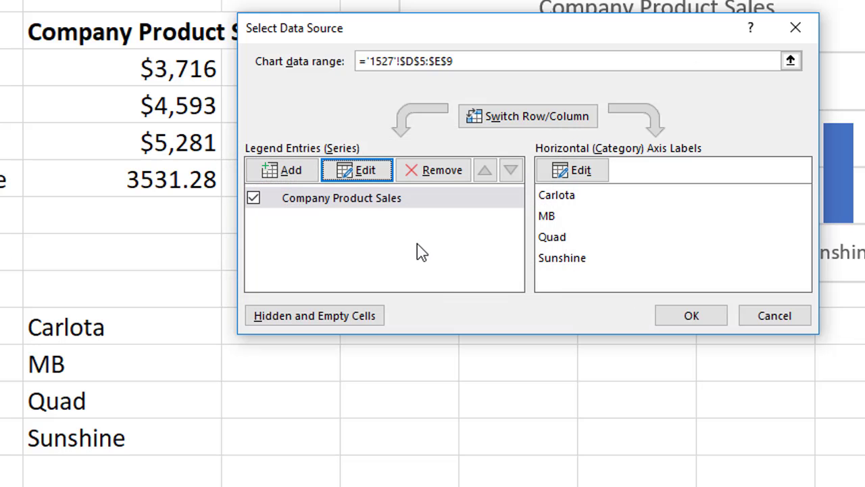
{"action": "left_click", "coordinate": [369, 170]}
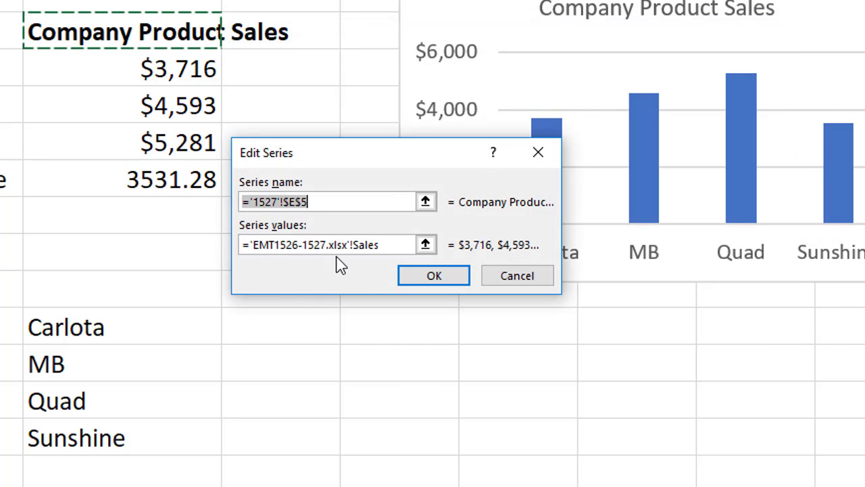
{"action": "left_click", "coordinate": [442, 277]}
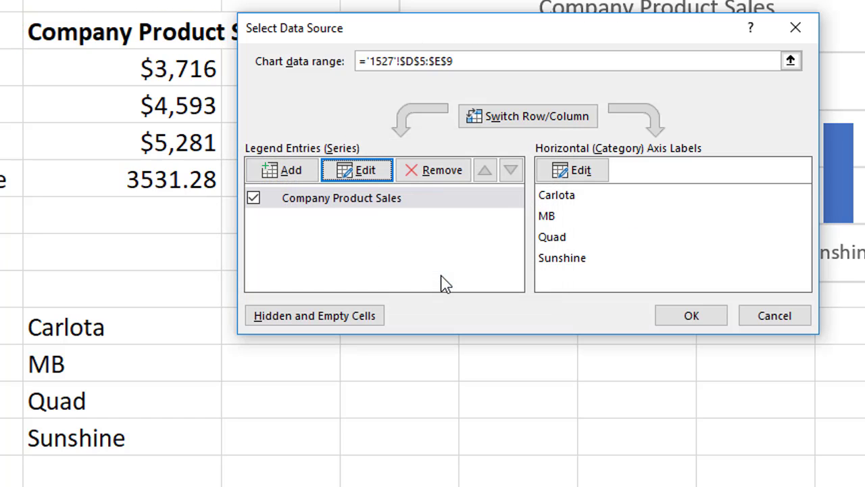
- Set the chart's horizontal axis label range to ='1527'!Product, and accept the data source changes
{"action": "left_click", "coordinate": [575, 170]}
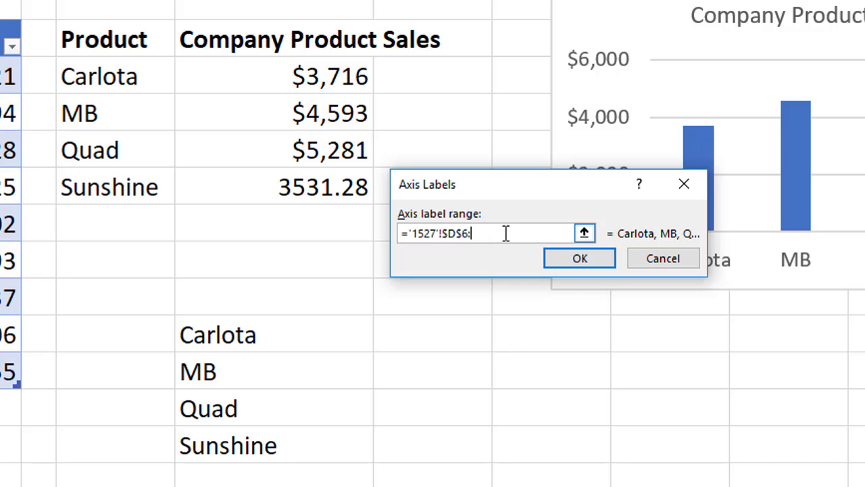
{"action": "key", "text": "F3"}
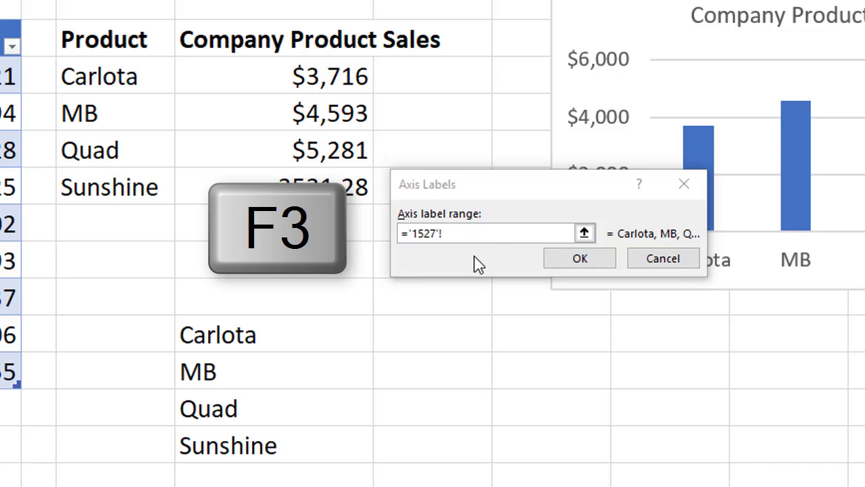
{"action": "left_click", "coordinate": [464, 151]}
{"action": "key", "text": "Return"}
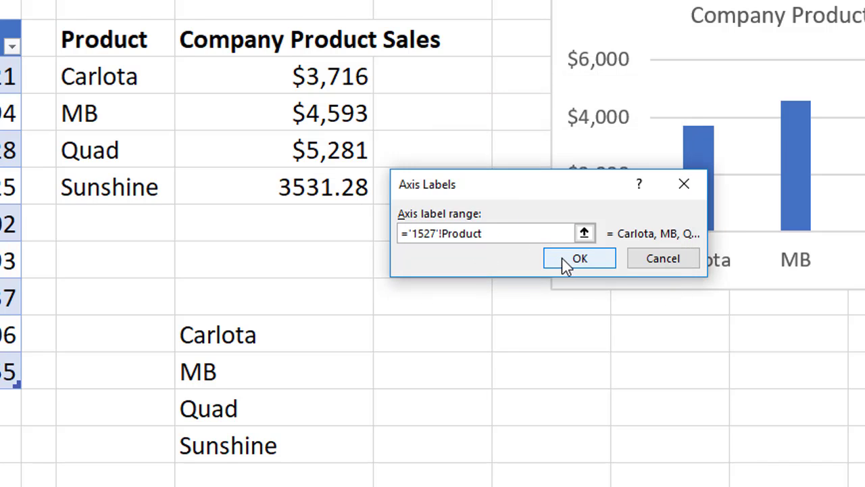
{"action": "left_click", "coordinate": [563, 264]}
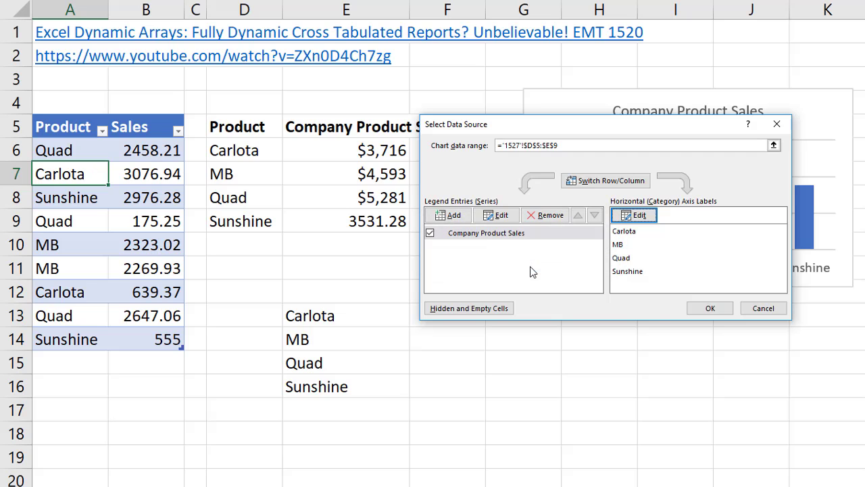
{"action": "left_click", "coordinate": [709, 308]}
- Change the product in A7 to Yanaki to test the chart
{"action": "left_click", "coordinate": [89, 175]}
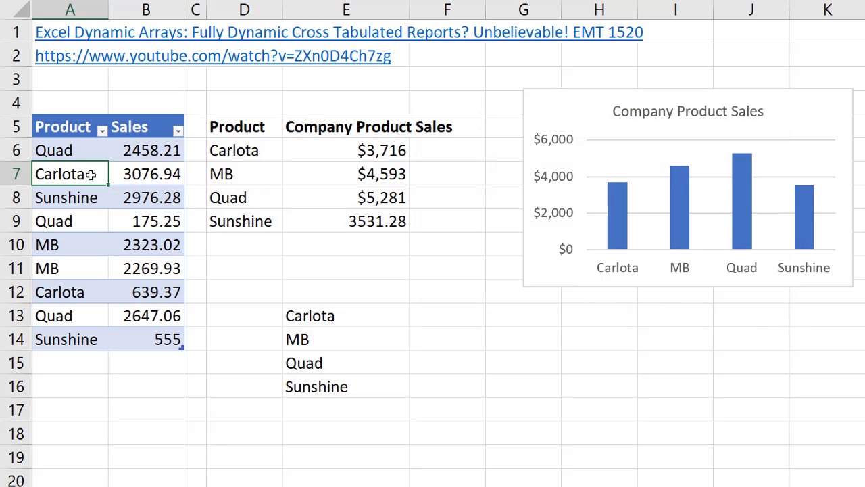
{"action": "type", "text": "Yanaki"}
{"action": "key", "text": "Return"}
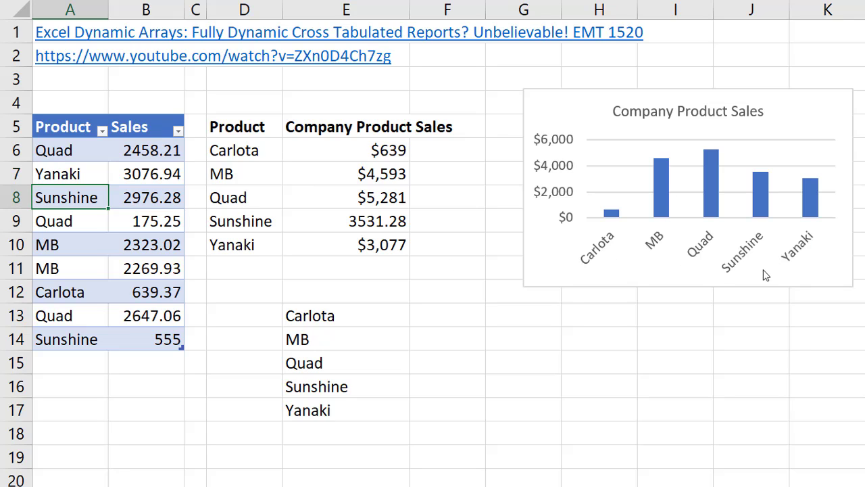
- Add a row to the end of the sales table with product Aspen and sales 4521
{"action": "left_click", "coordinate": [168, 339]}
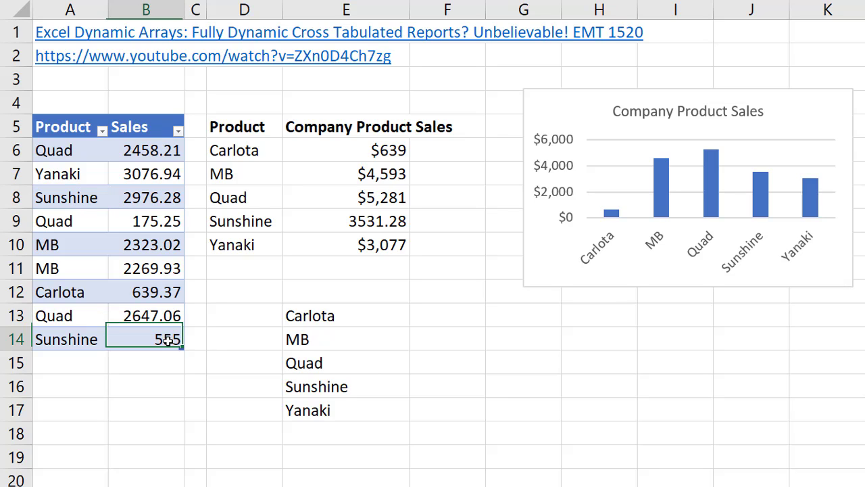
{"action": "key", "text": "Tab"}
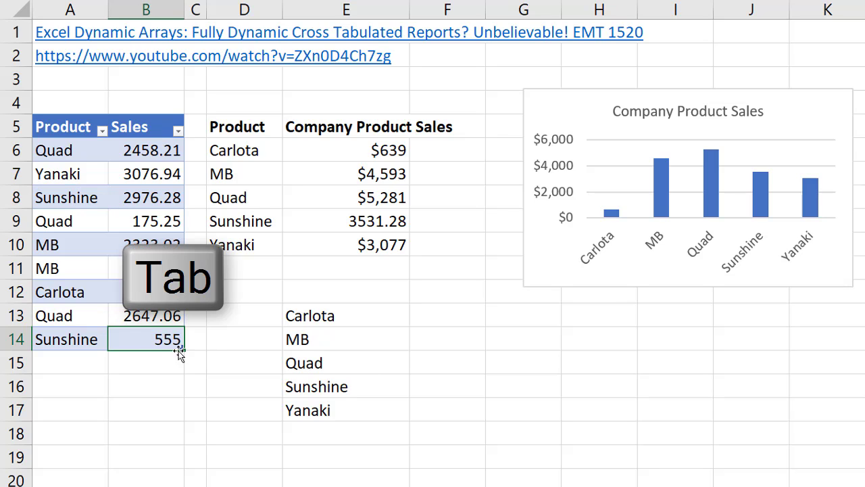
{"action": "type", "text": "Aspen"}
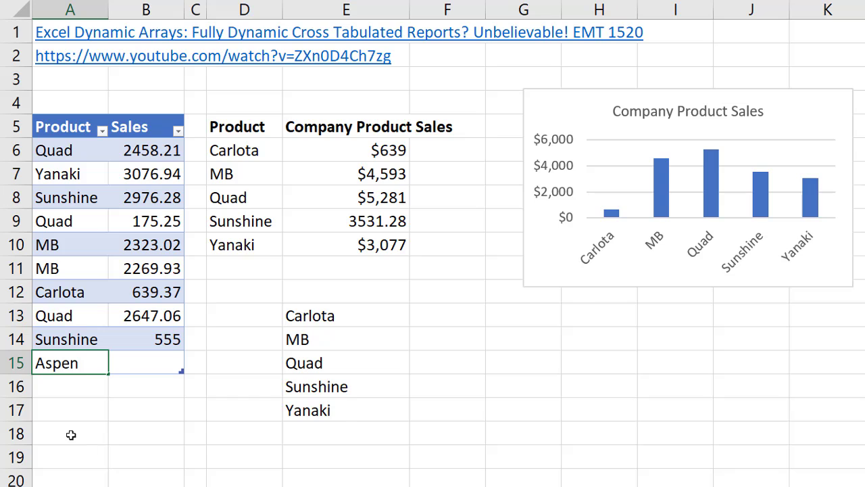
{"action": "key", "text": "Tab"}
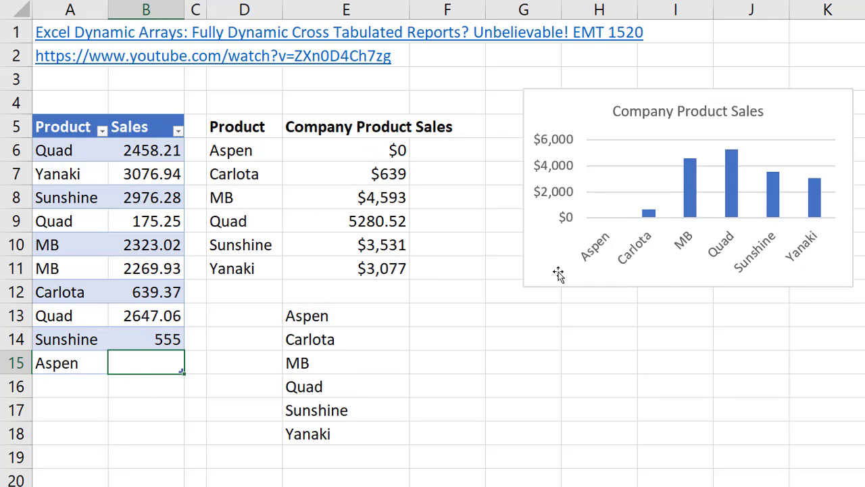
{"action": "type", "text": "4521"}
{"action": "key", "text": "ctrl+Return"}
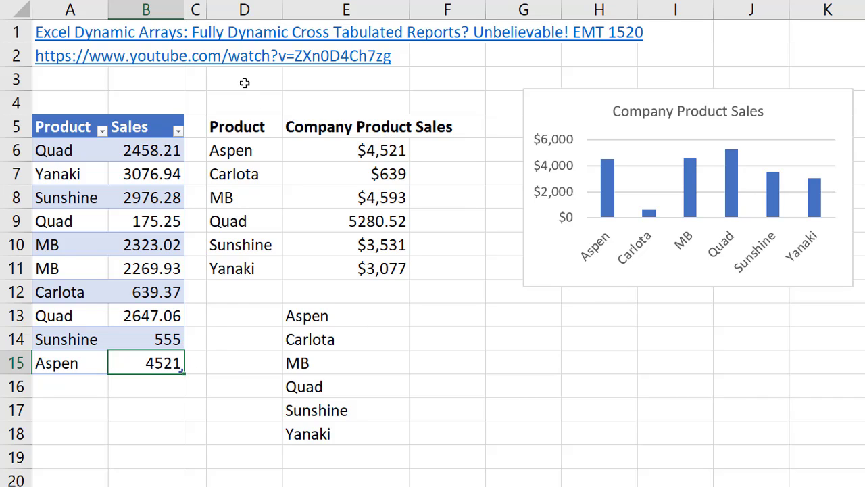
- Move the chart up so it starts at row 2, and paste the list of defined names with their references at G13
{"action": "left_click_drag", "start_coordinate": [543, 106], "coordinate": [559, 93]}
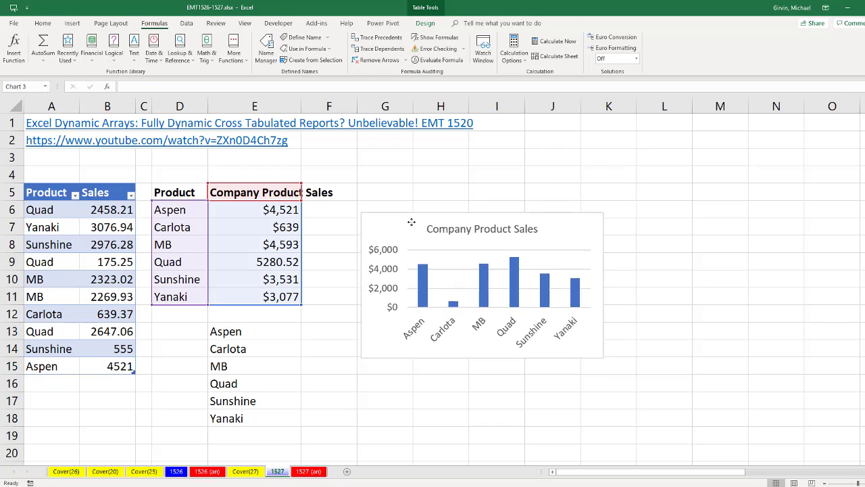
{"action": "left_click_drag", "start_coordinate": [411, 168], "coordinate": [398, 132]}
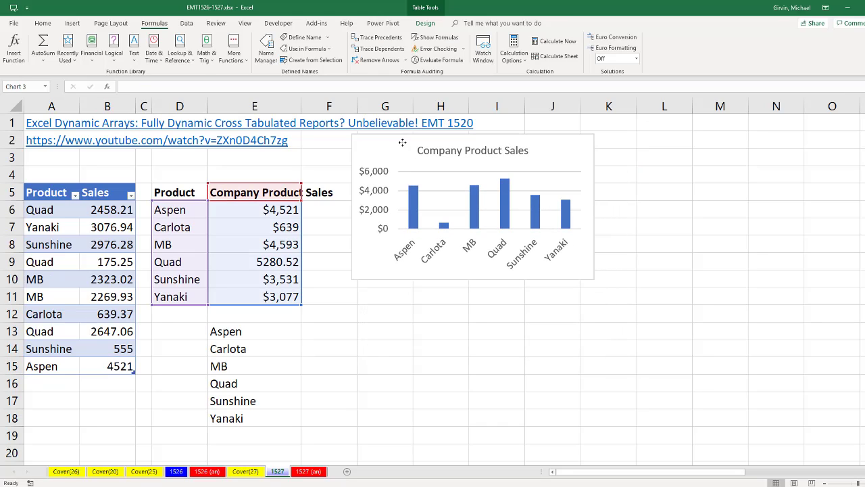
{"action": "left_click", "coordinate": [371, 335]}
{"action": "key", "text": "F3"}
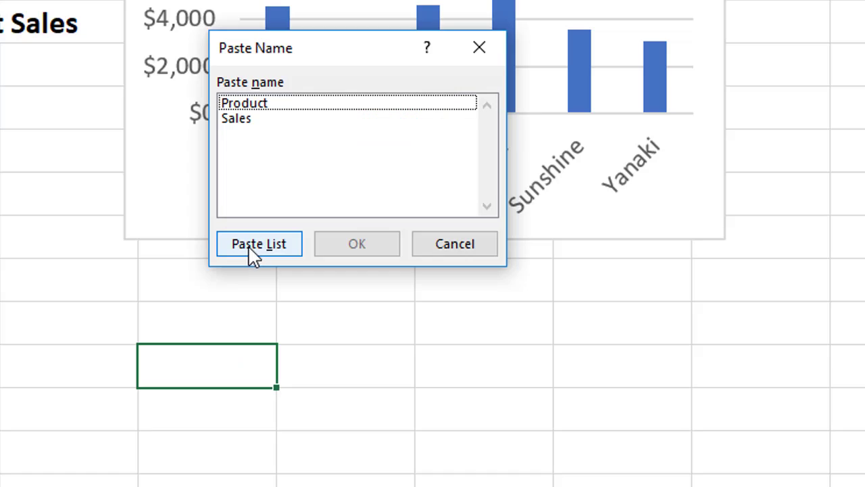
{"action": "left_click", "coordinate": [404, 281]}
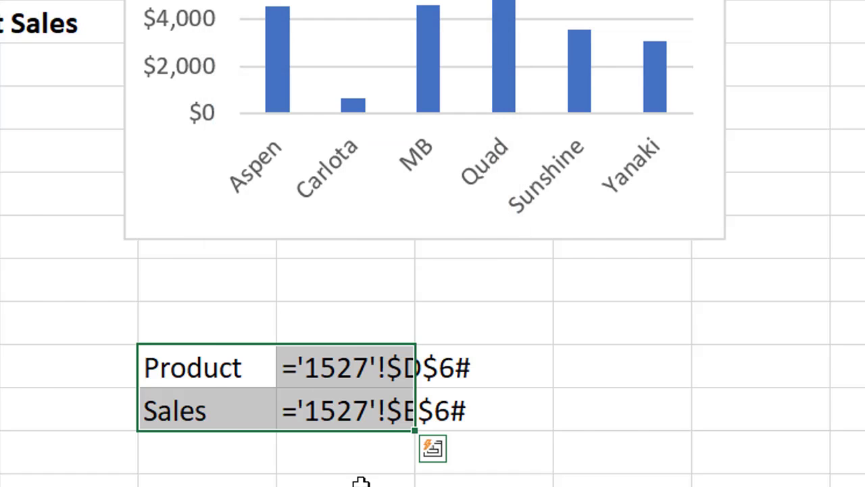
{"action": "left_click", "coordinate": [454, 398]}
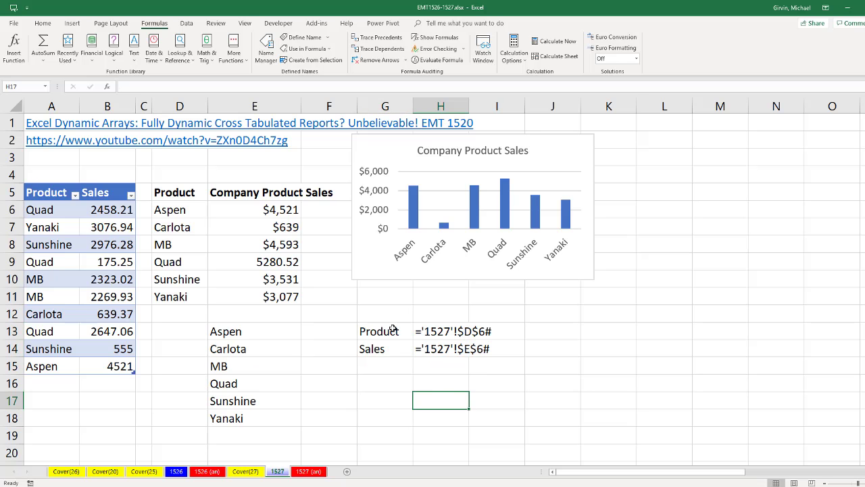